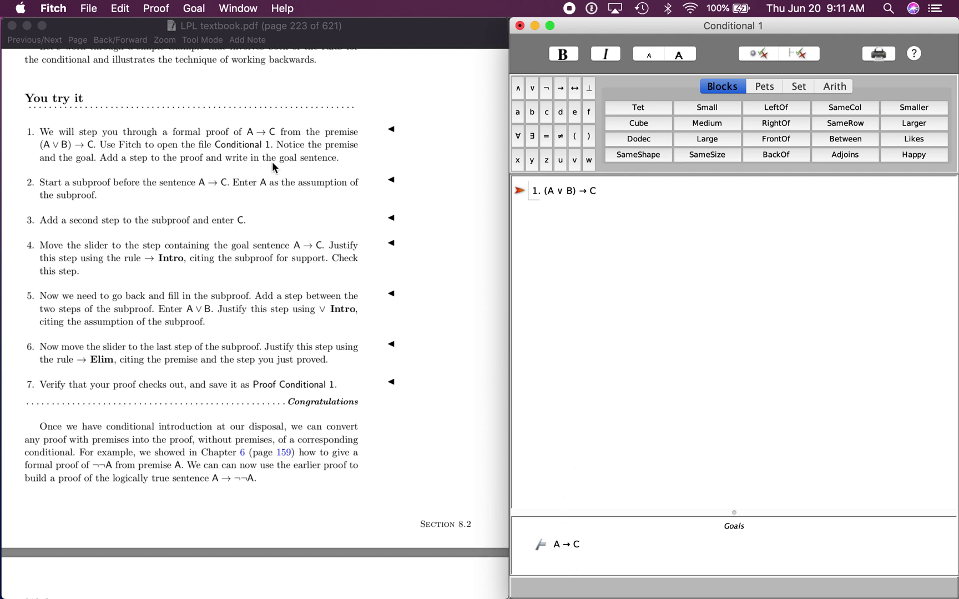
Copy the goal A → C into a new step 2 beneath the premise (A ∨ B) → C
left_click(579, 545)
left_click_drag(579, 545, 552, 547)
key("super+c")
left_click(551, 194)
key("super+a")
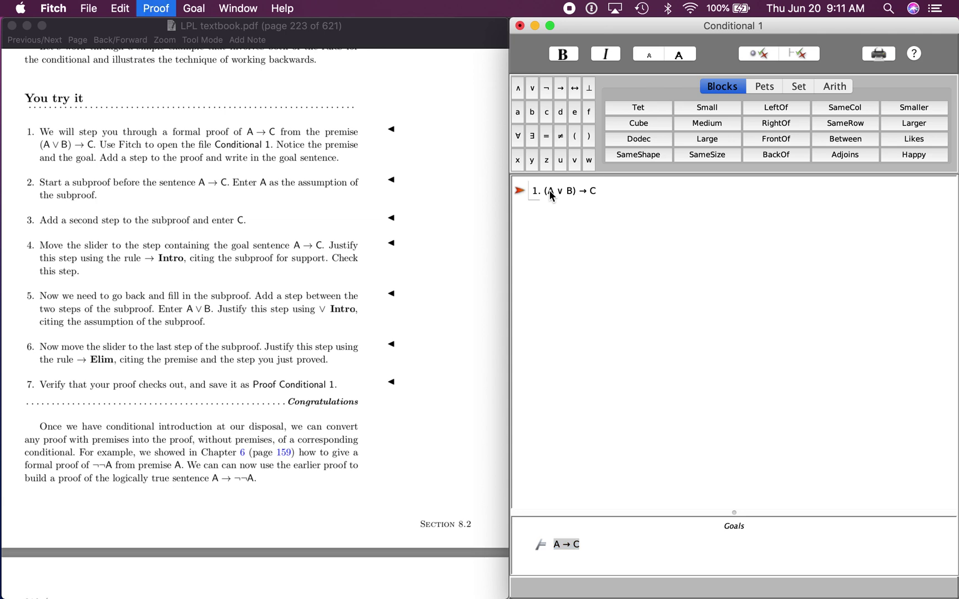
key("super+v")
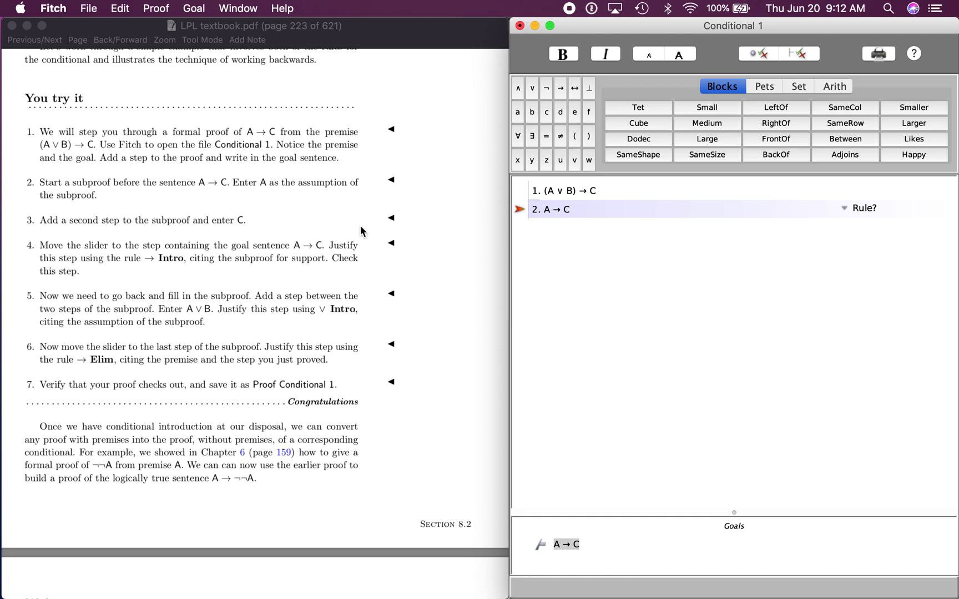
key("Up")
Open a subproof above A → C with assumption A, followed by step C
left_click(157, 9)
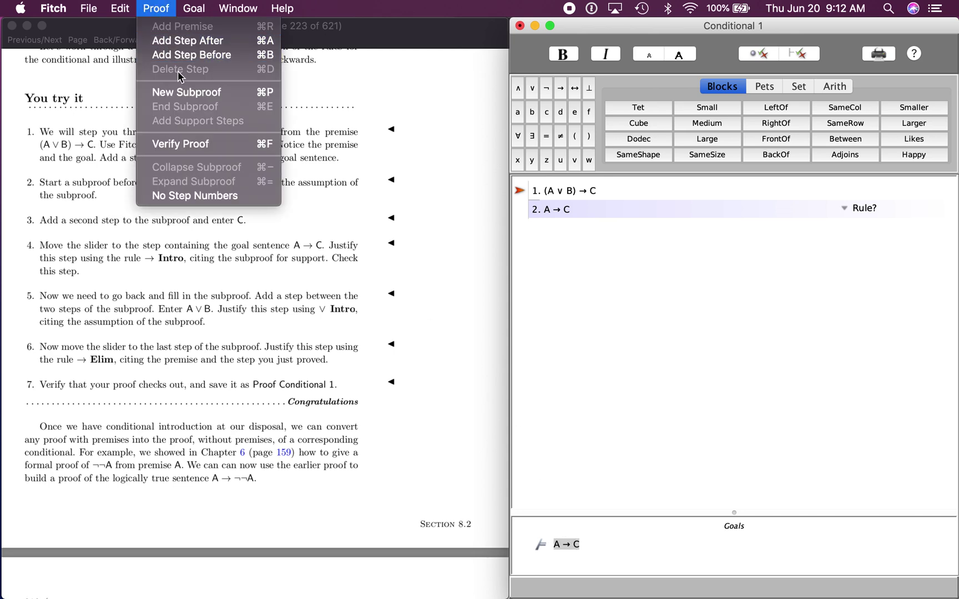
left_click(172, 92)
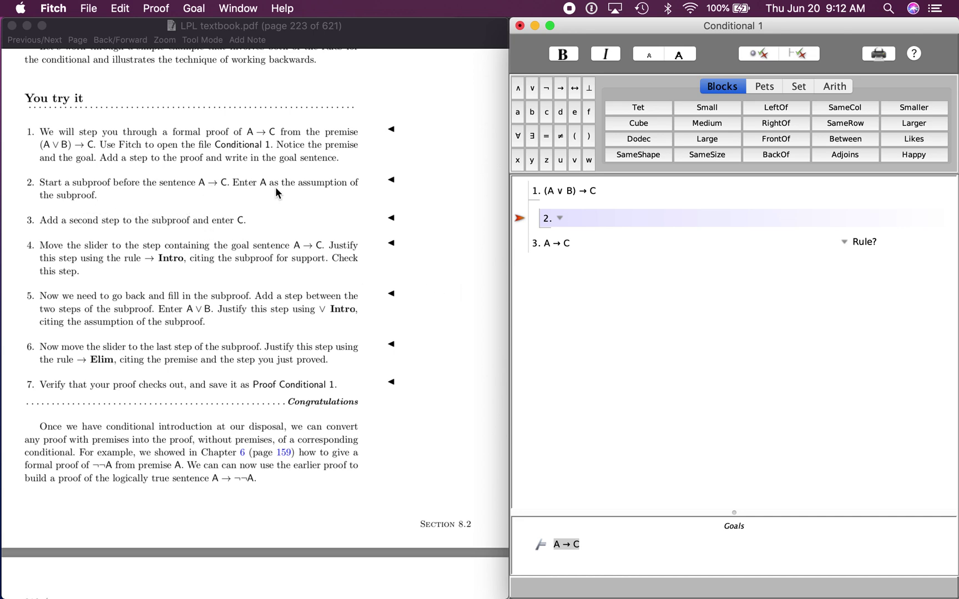
type("A")
key("super+e")
type("C")
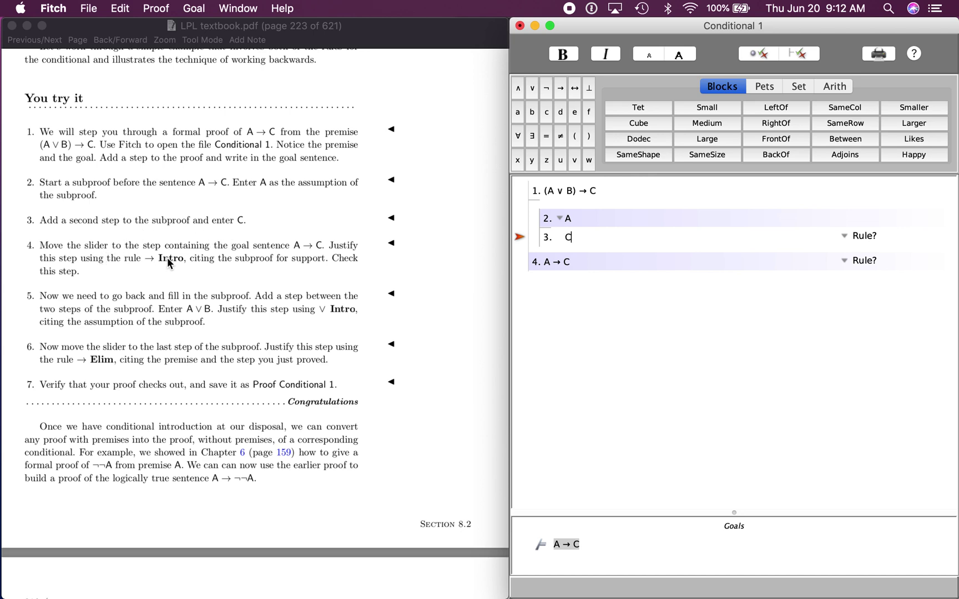
Cite subproof lines 2–3 for A → C, apply → Intro, and confirm it checks
left_click(543, 268)
left_click(679, 227)
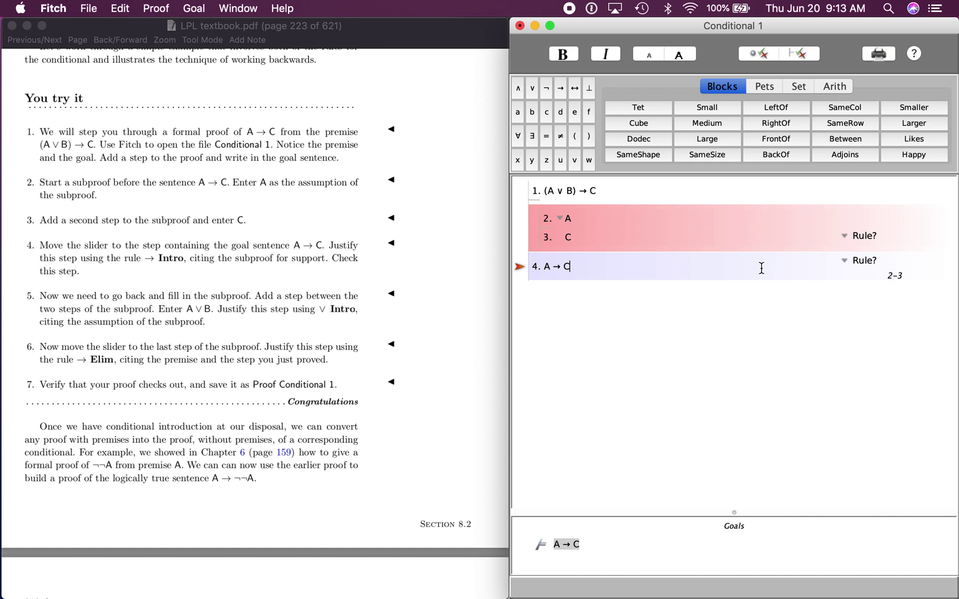
left_click(844, 260)
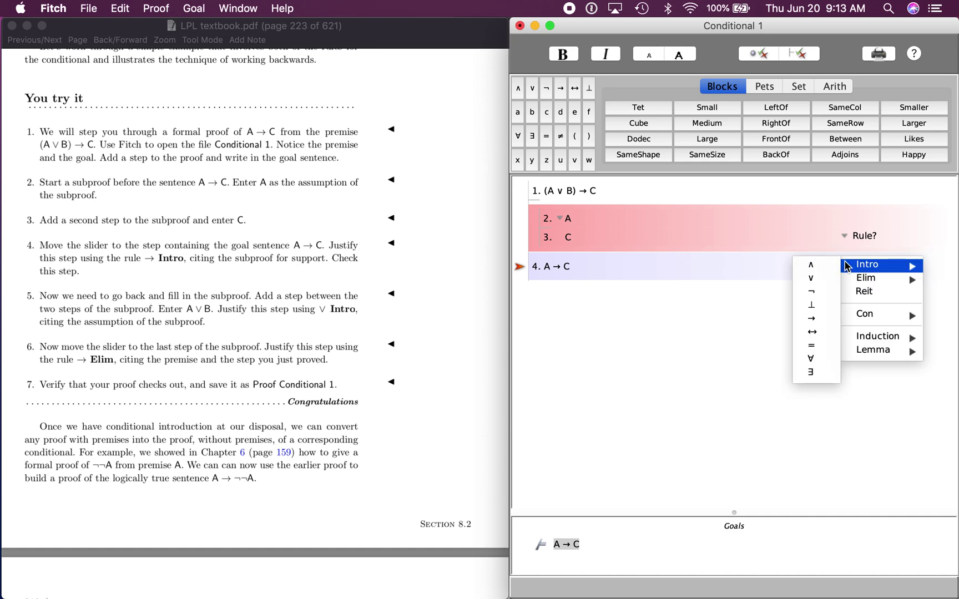
left_click(822, 318)
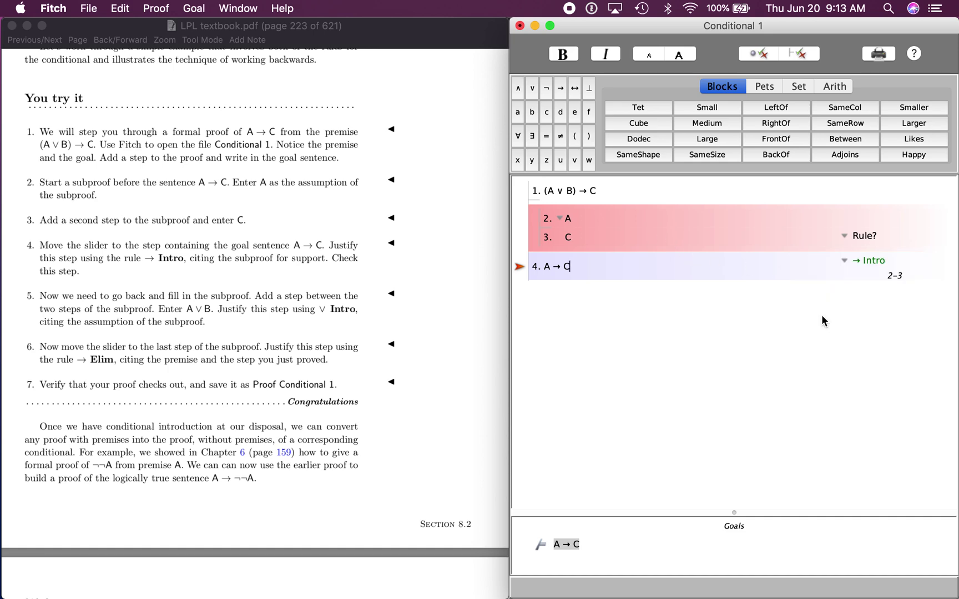
left_click(755, 59)
key("Up")
key("Up")
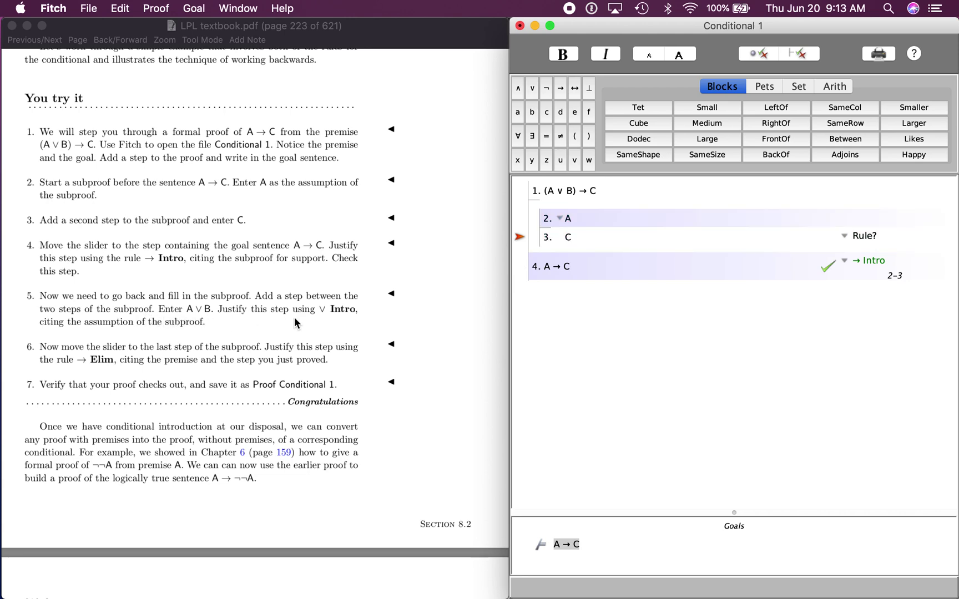
Add a new step reading A ∨ B right after the assumption A
key("super+e")
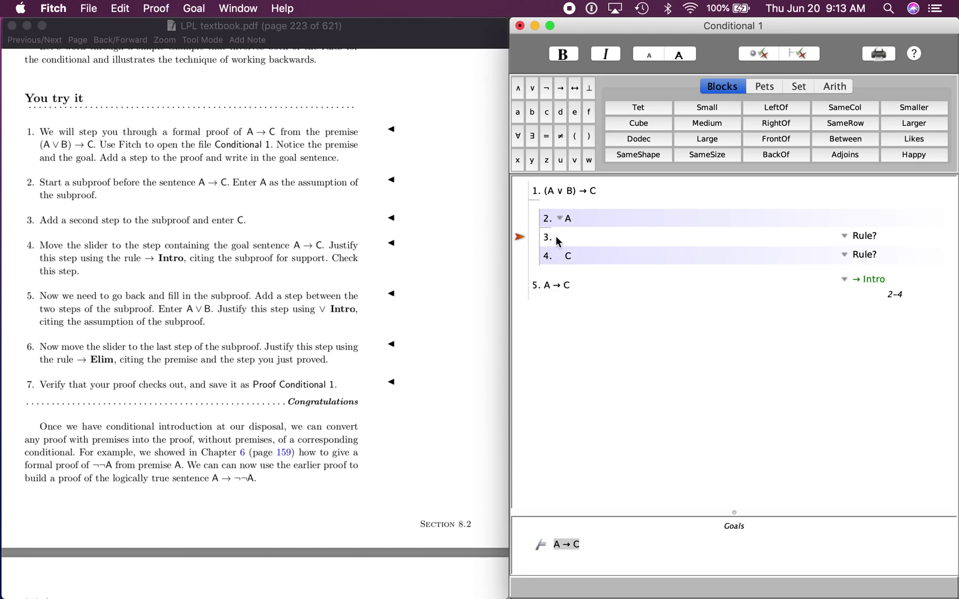
type("A")
left_click(531, 88)
type("B")
Justify A ∨ B with ∨ Intro citing step 2 and confirm it checks
left_click(846, 238)
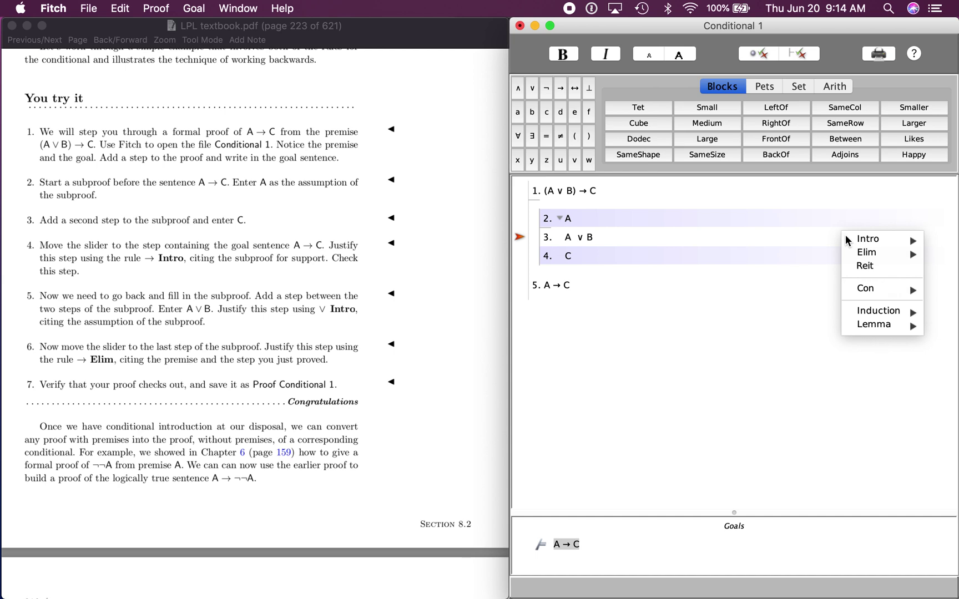
mouse_move(863, 239)
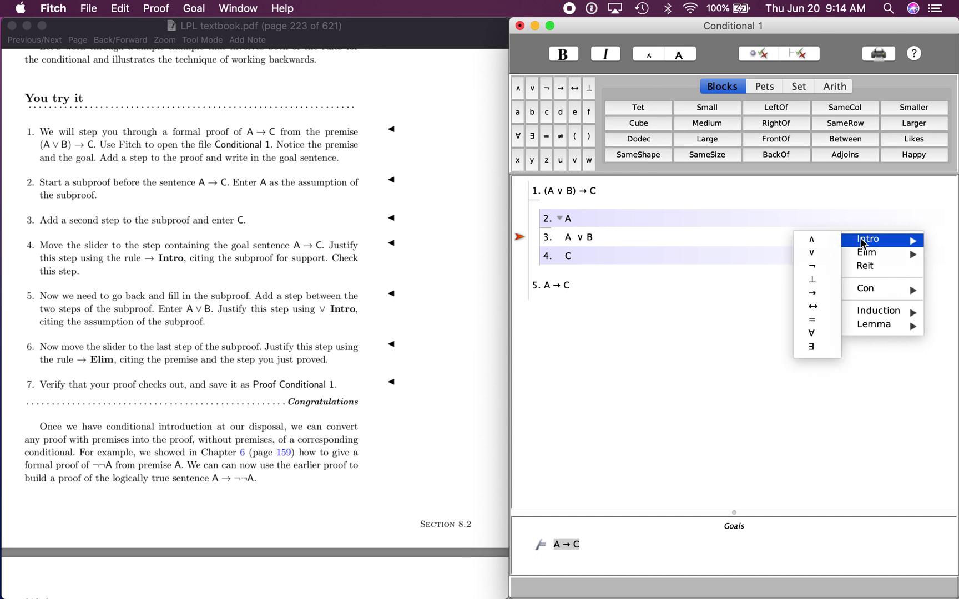
left_click(834, 253)
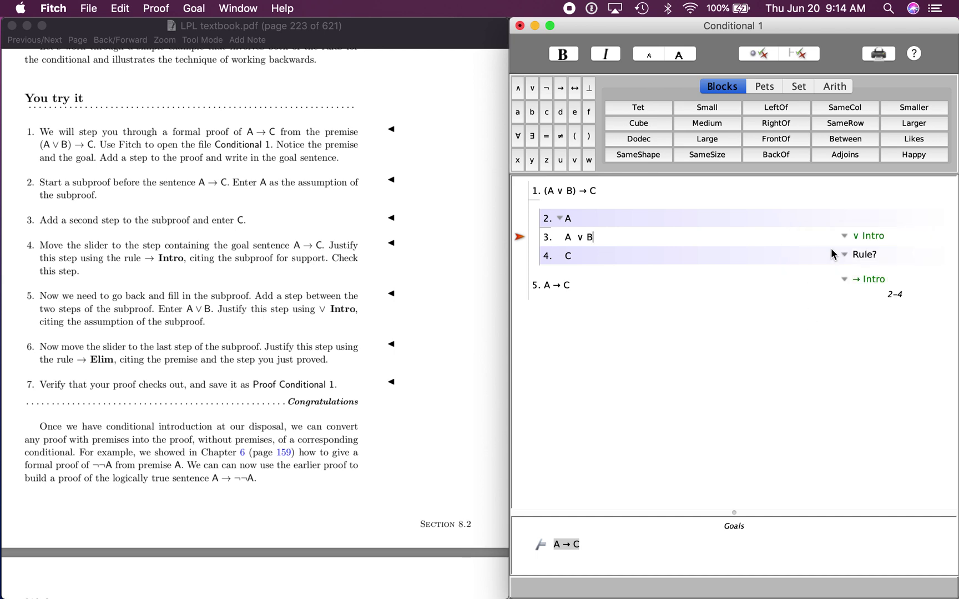
left_click(613, 218)
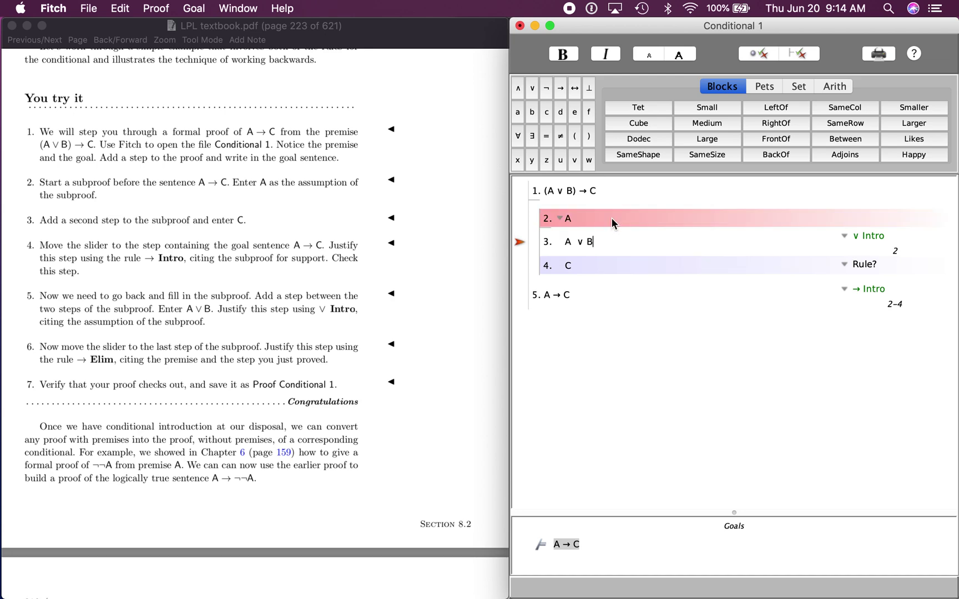
left_click(760, 58)
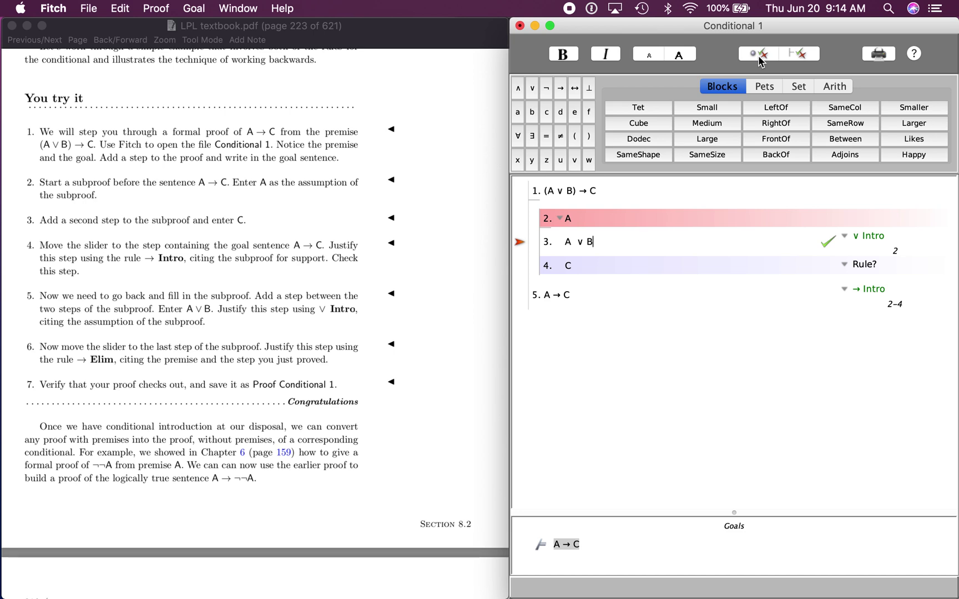
Apply → Elim to C citing lines 1 and 3, then verify the whole proof and goal
scroll(207, 326, "up", 1)
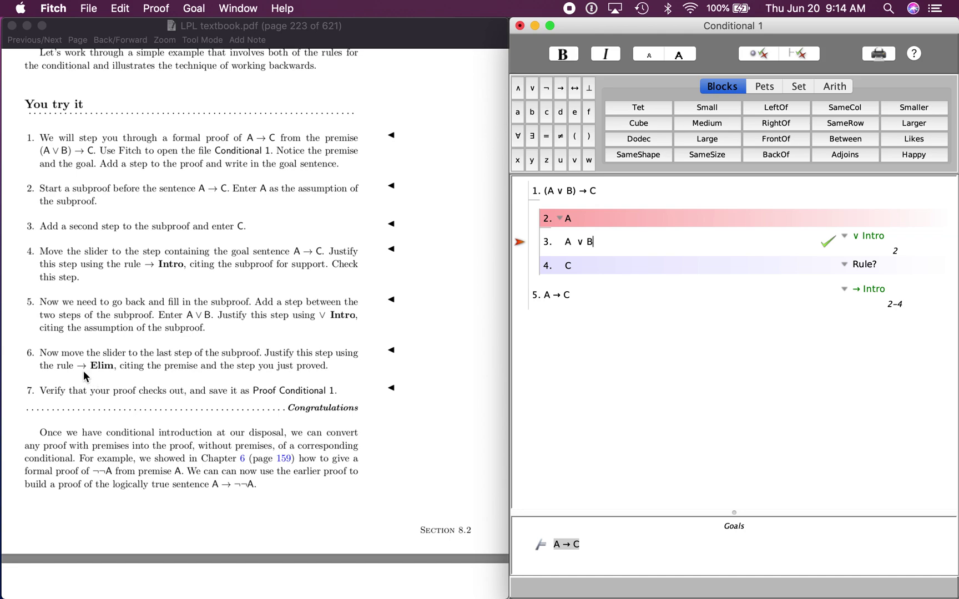
key("Down")
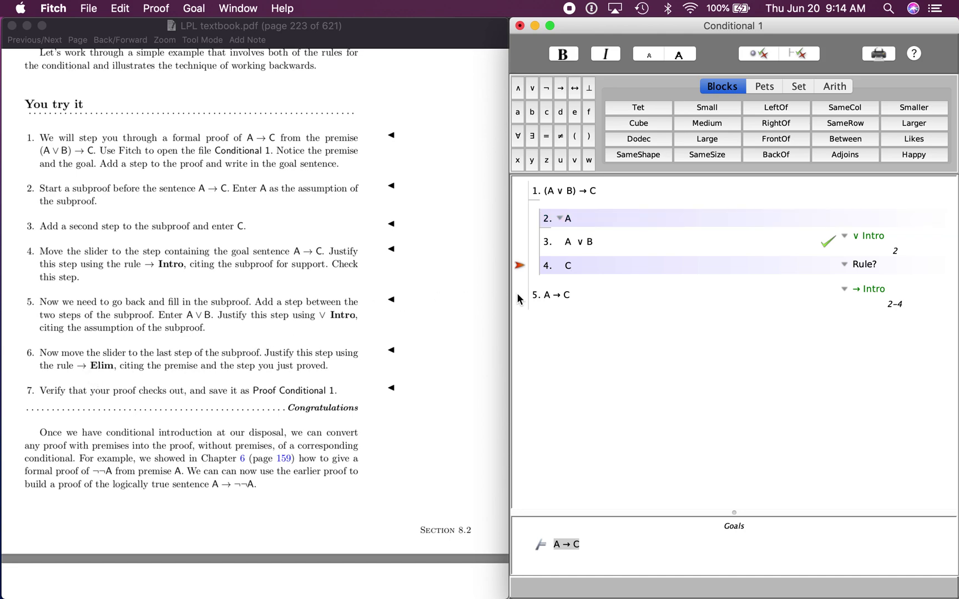
left_click(849, 266)
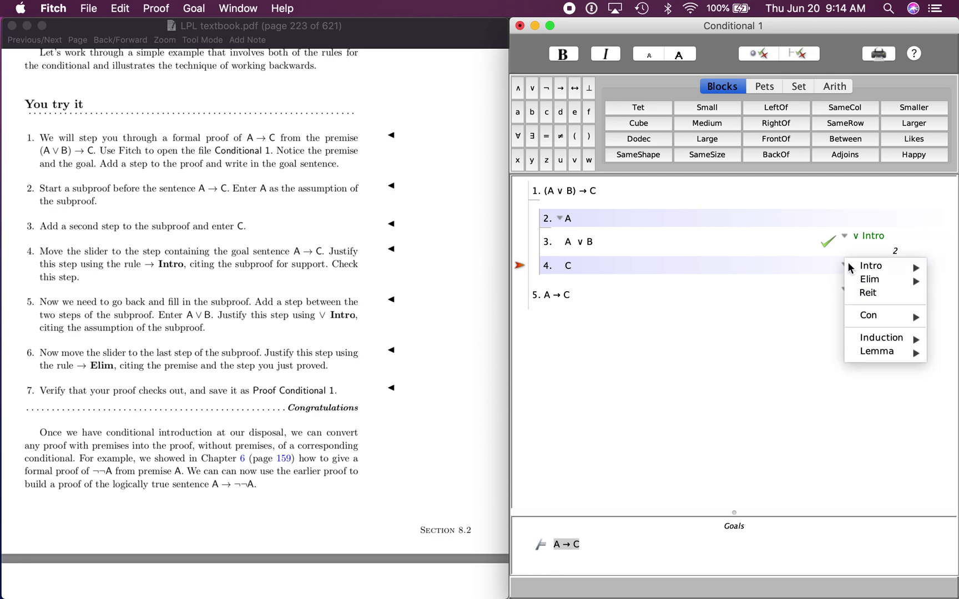
mouse_move(857, 280)
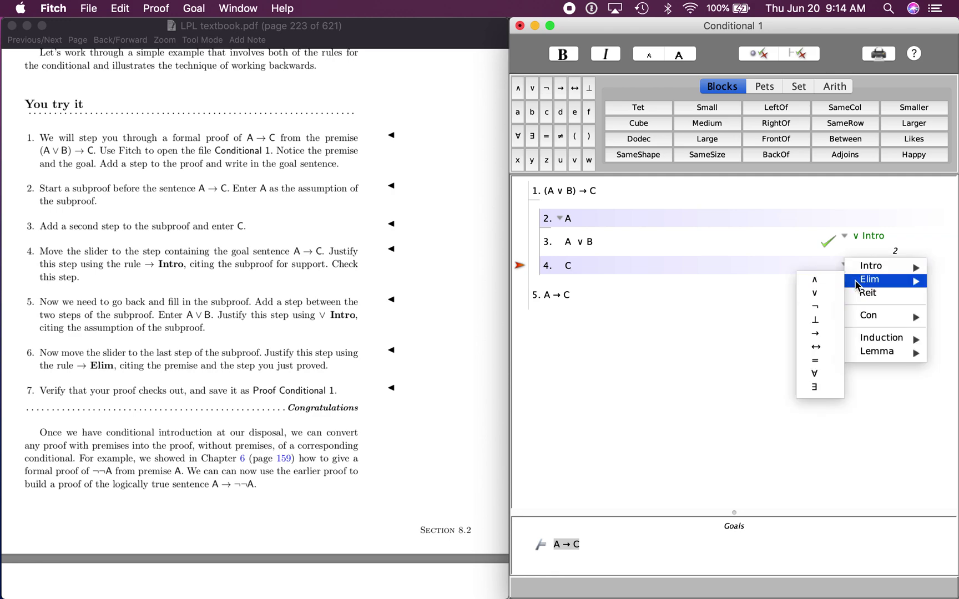
left_click(816, 334)
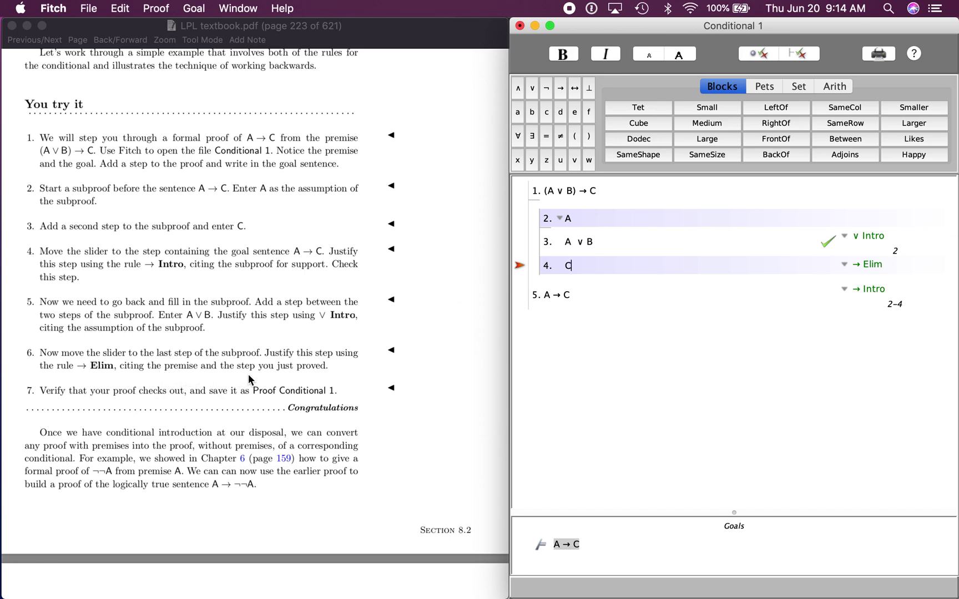
left_click(563, 193)
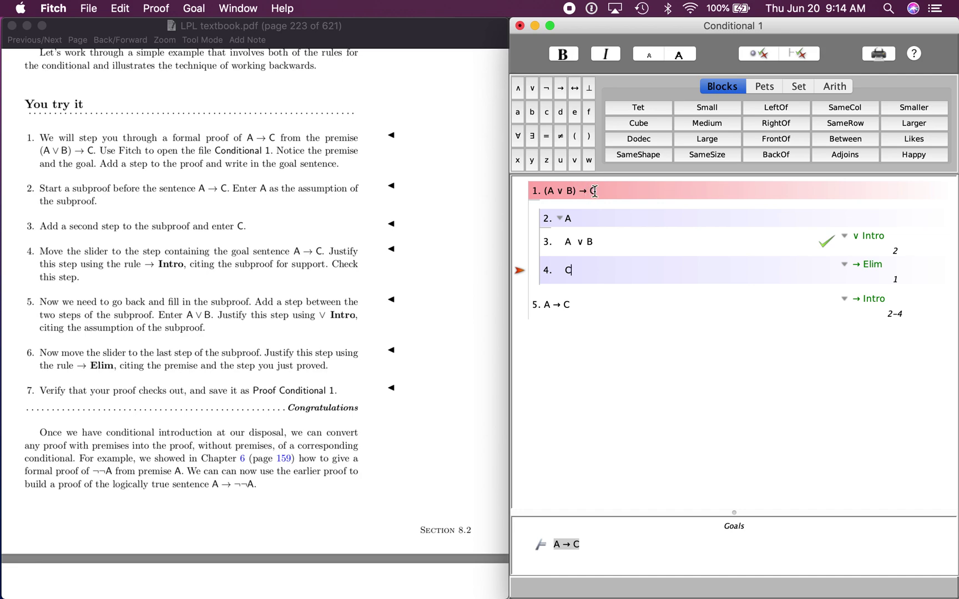
left_click(592, 244)
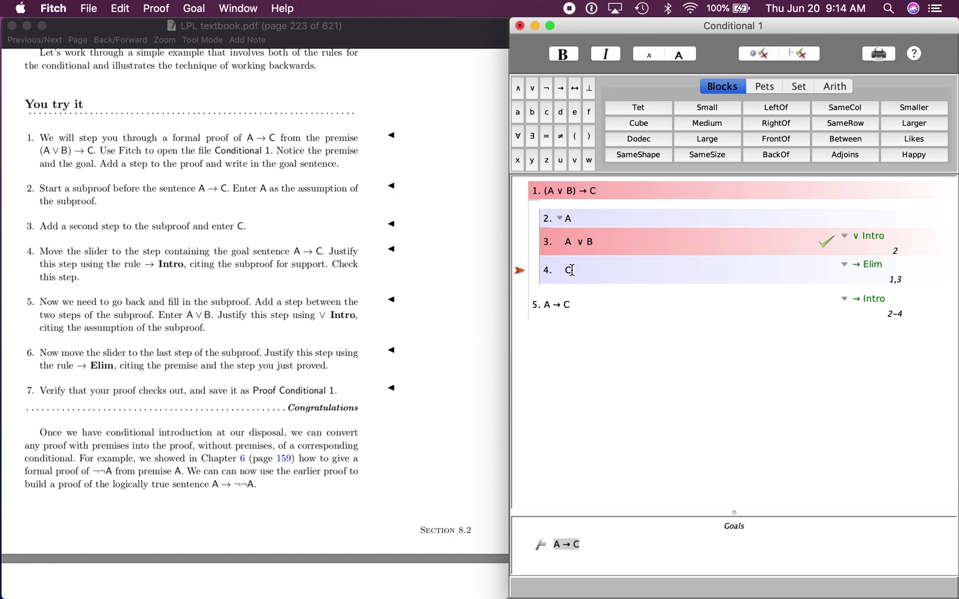
left_click(800, 55)
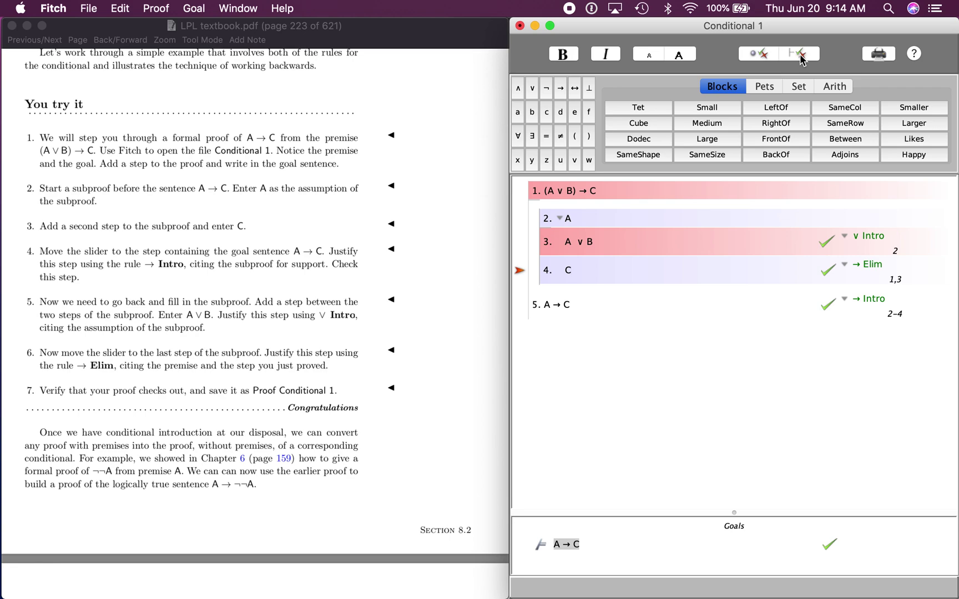